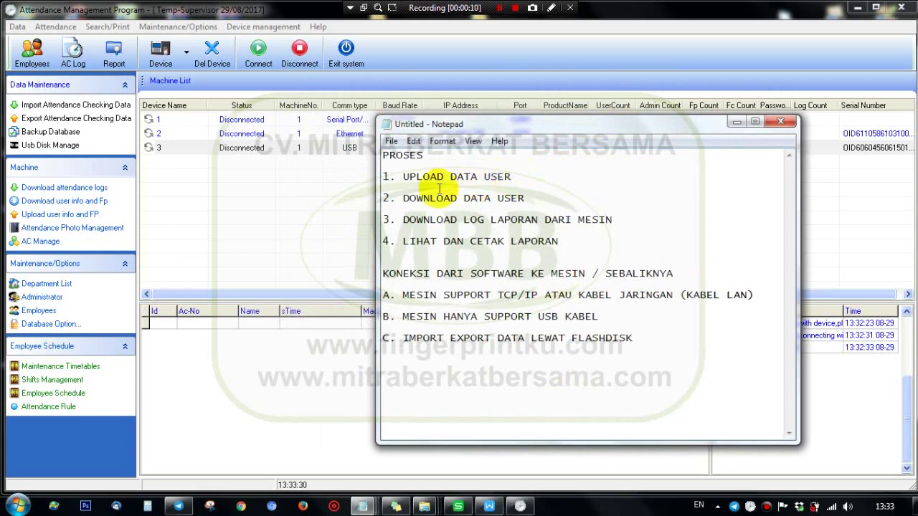
Step: Review the Notepad outline of the user data processes and connection types, highlighting the USB cable option, and minimize the notes
left_click(531, 199)
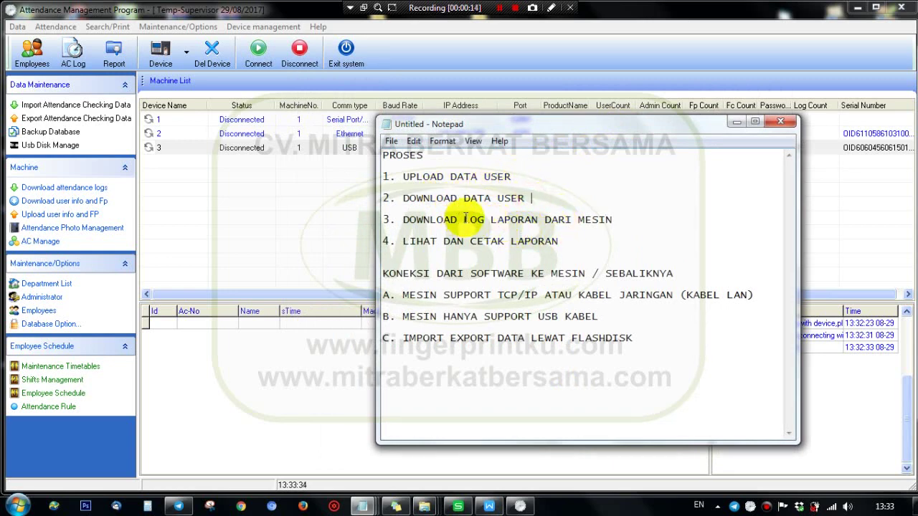
left_click(540, 198)
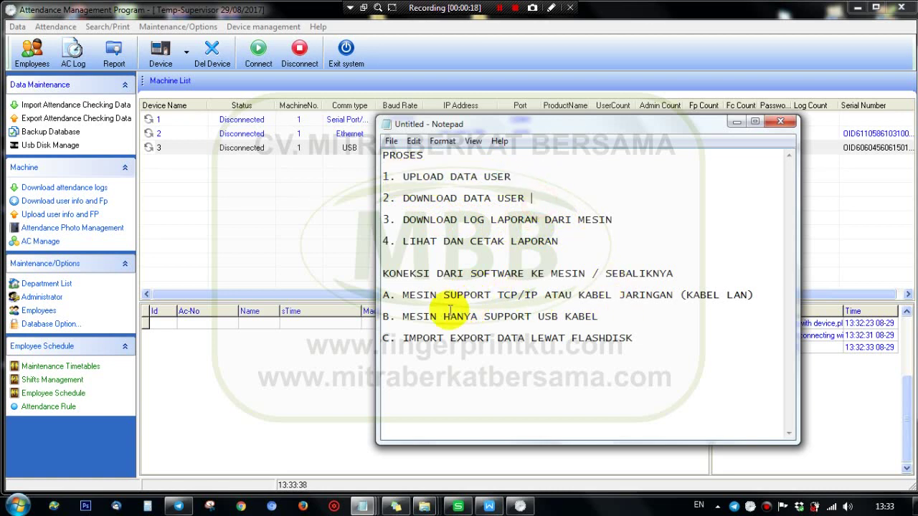
mouse_move(406, 317)
left_mouse_down()
mouse_move(610, 322)
mouse_move(403, 316)
left_mouse_up()
left_click(413, 310)
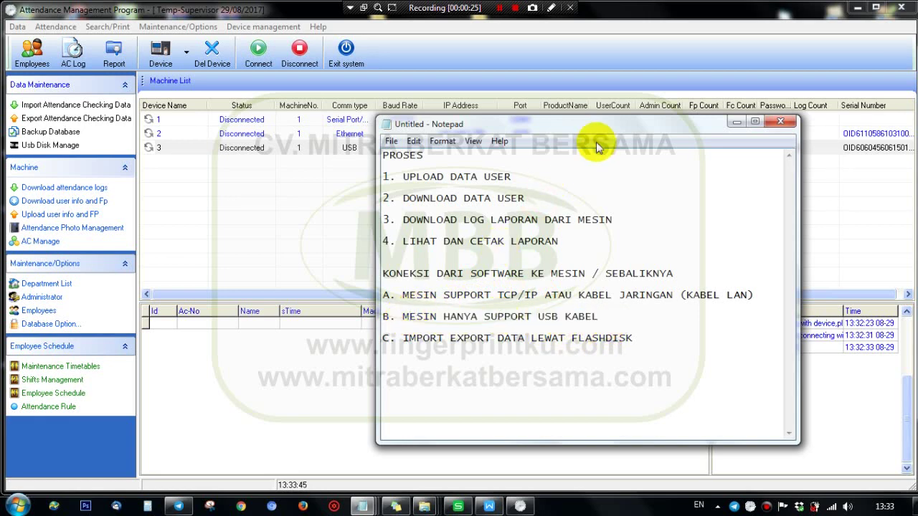
left_click_drag(624, 125, 531, 115)
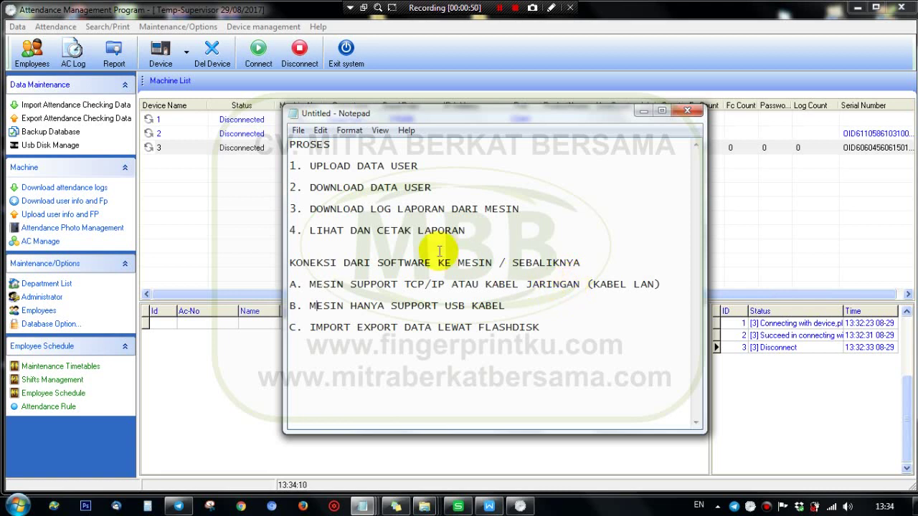
left_click_drag(505, 305, 285, 305)
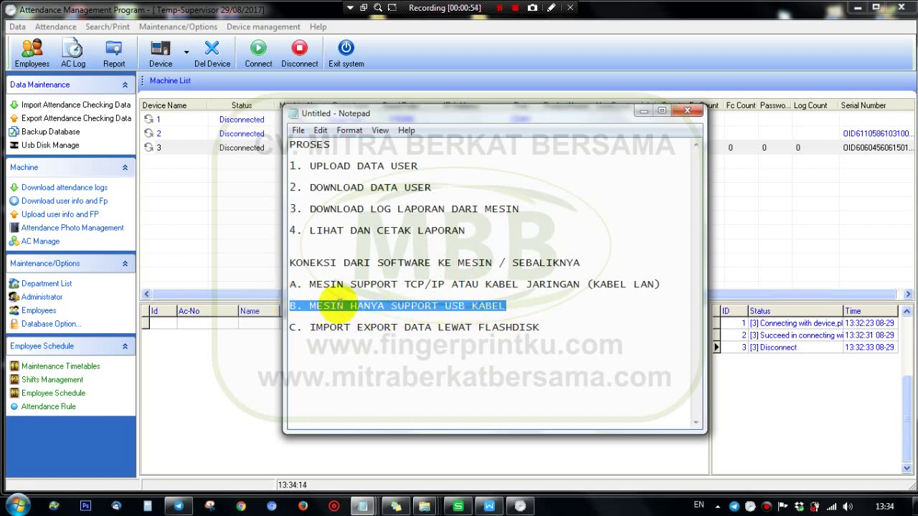
left_click(504, 306)
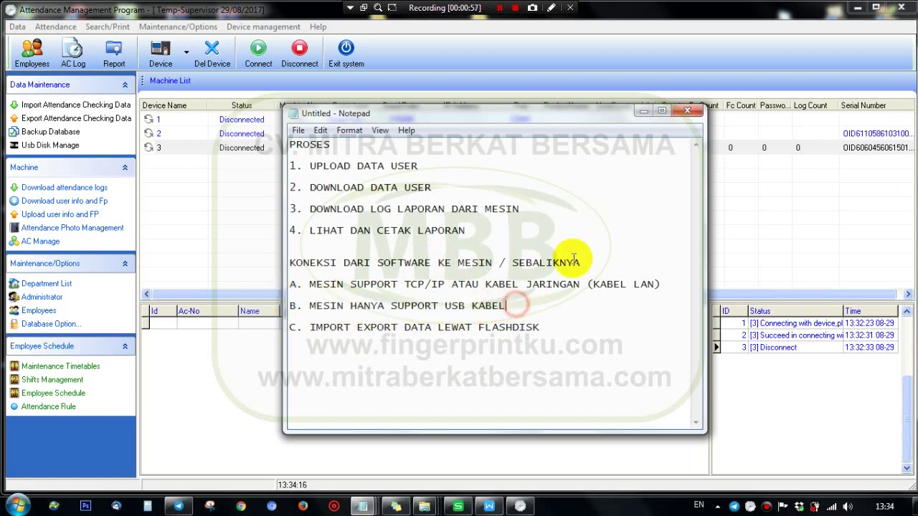
left_click(642, 111)
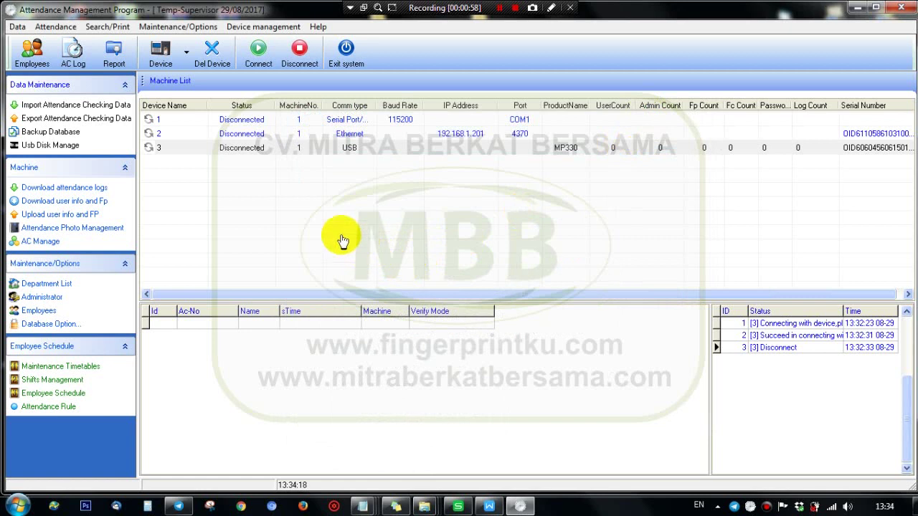
Step: Connect to the USB attendance machine, device 3, in the machine list
left_click(412, 134)
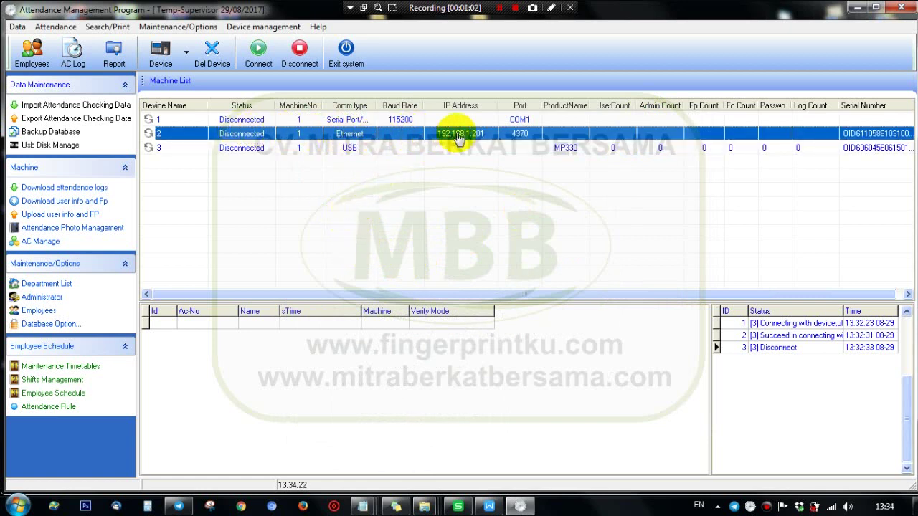
left_click(349, 149)
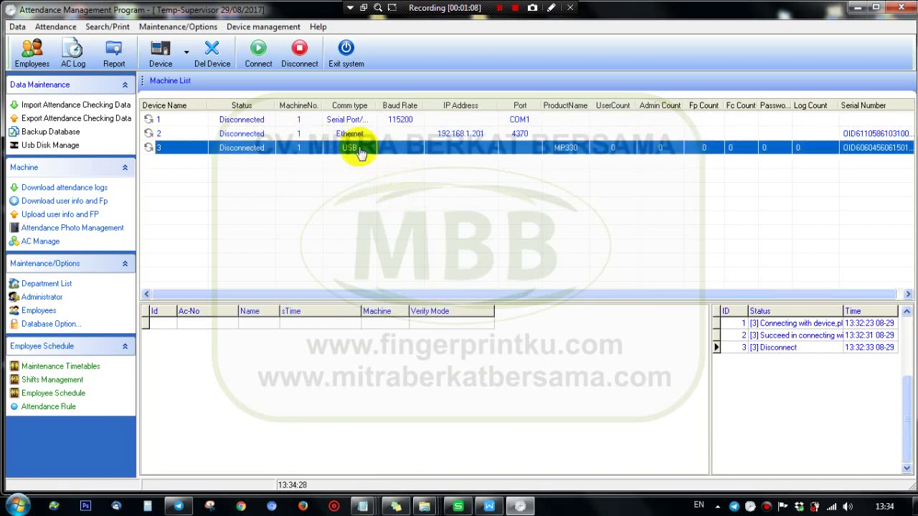
left_click(263, 61)
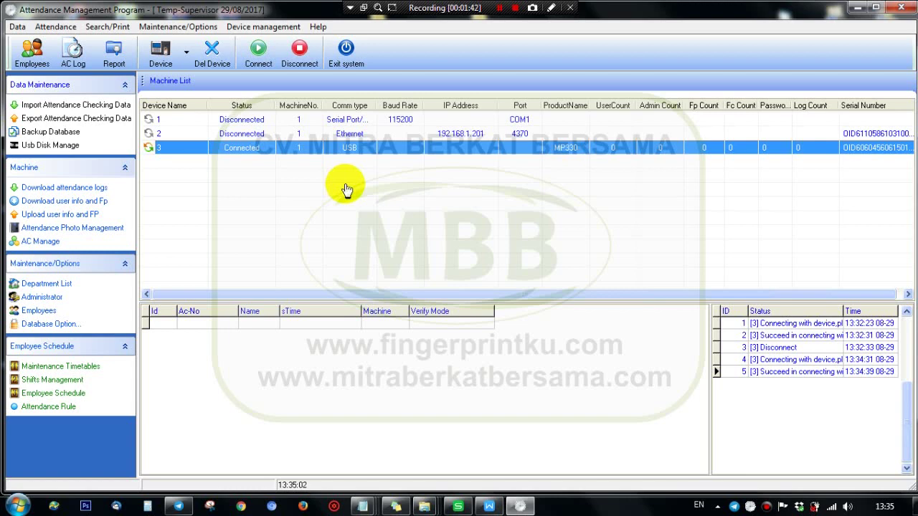
left_click(299, 136)
left_click(301, 149)
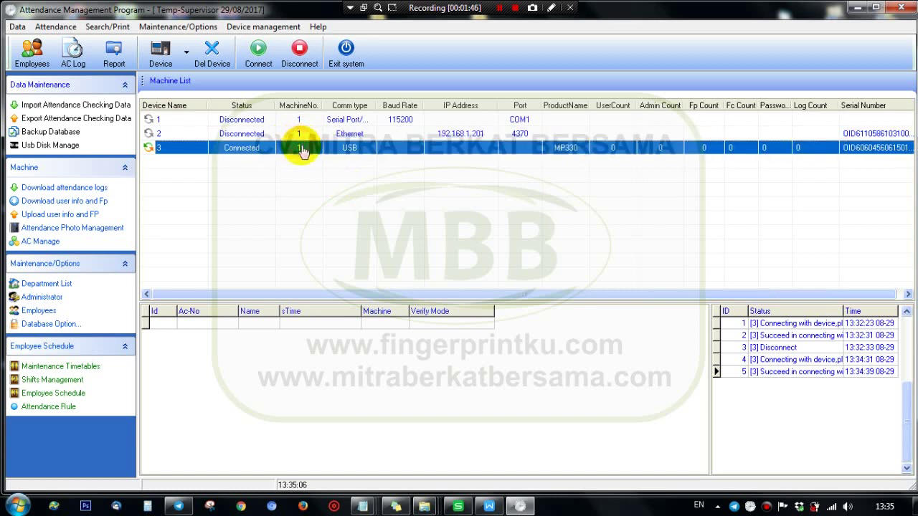
left_click(258, 136)
left_click(266, 149)
left_click(250, 137)
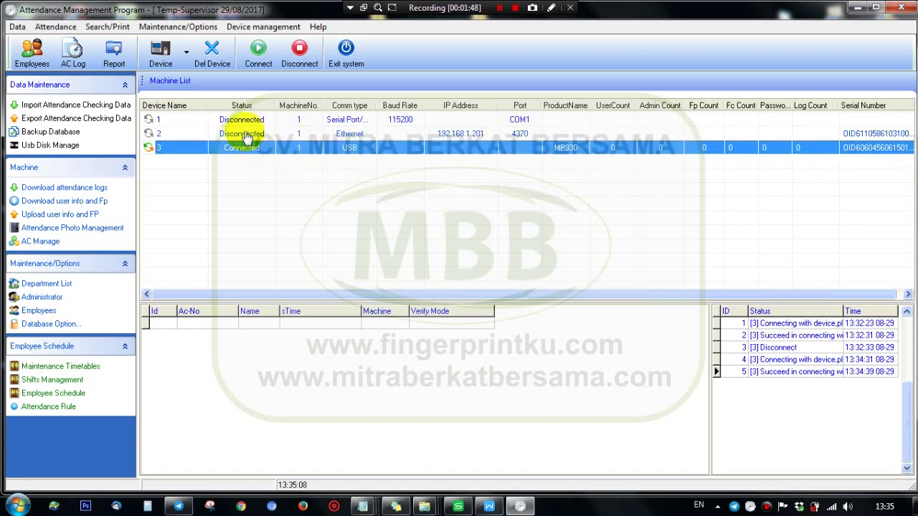
left_click(244, 148)
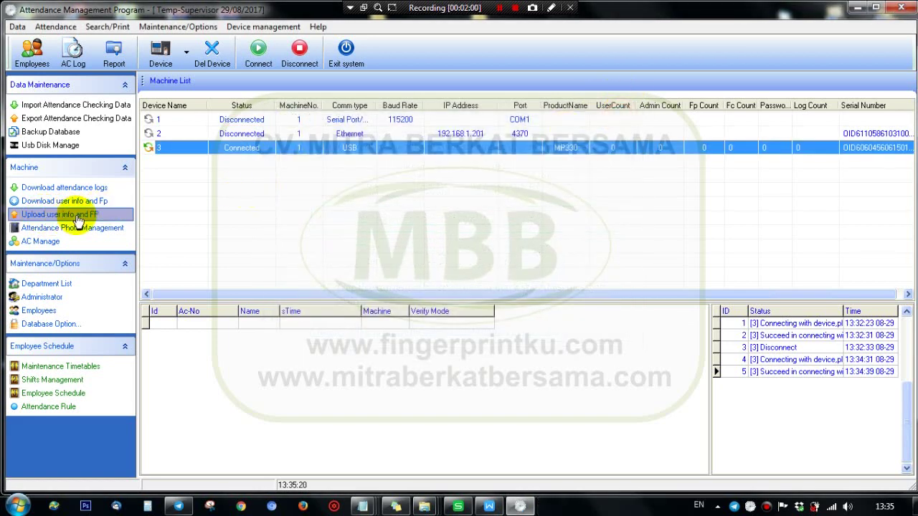
Step: Open the user info and fingerprint upload, list the MBB users, and mark only the second Marketing employee and machine 3
left_click(61, 218)
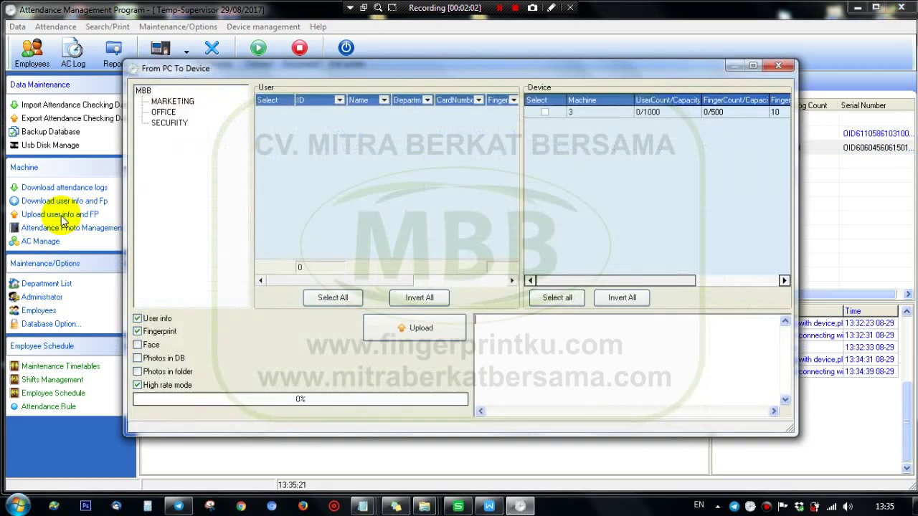
left_click(143, 91)
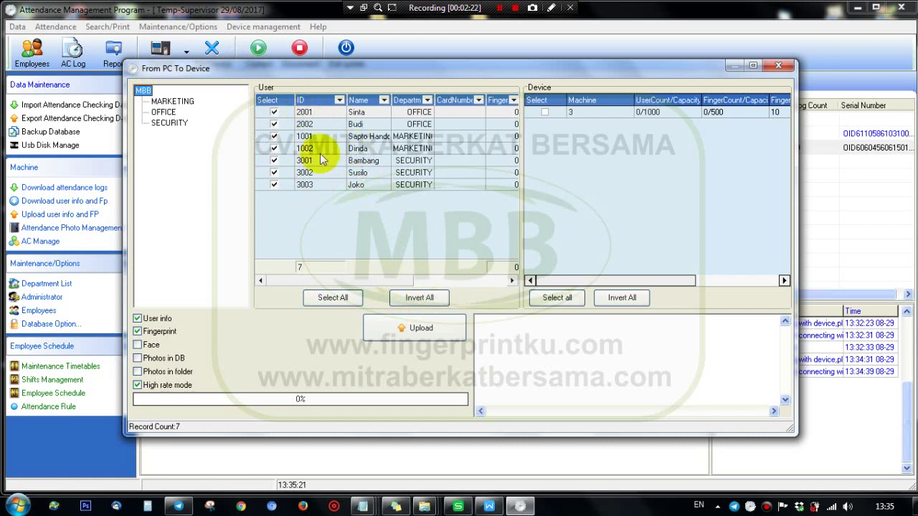
left_click(430, 304)
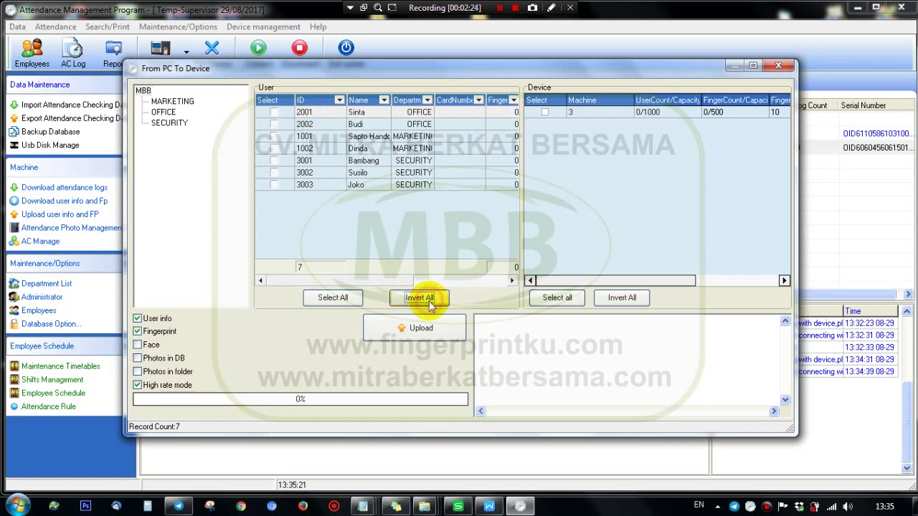
left_click(273, 148)
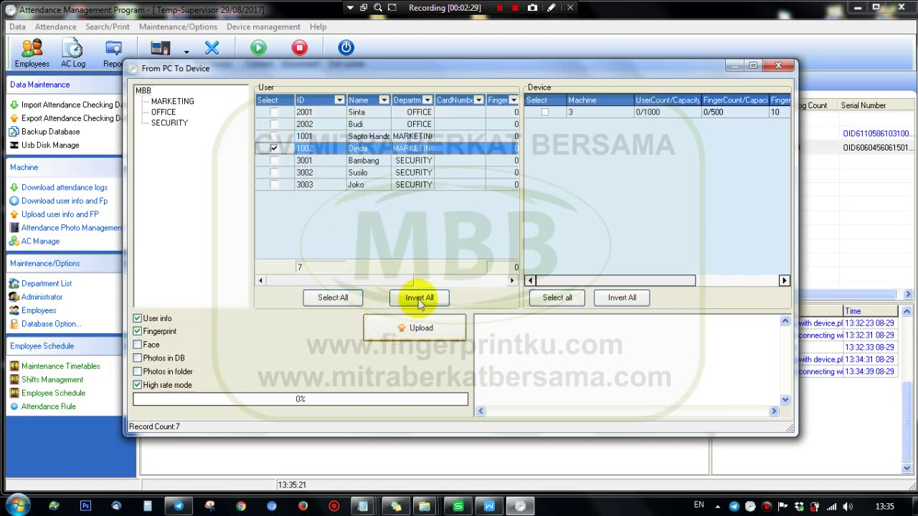
left_click(545, 112)
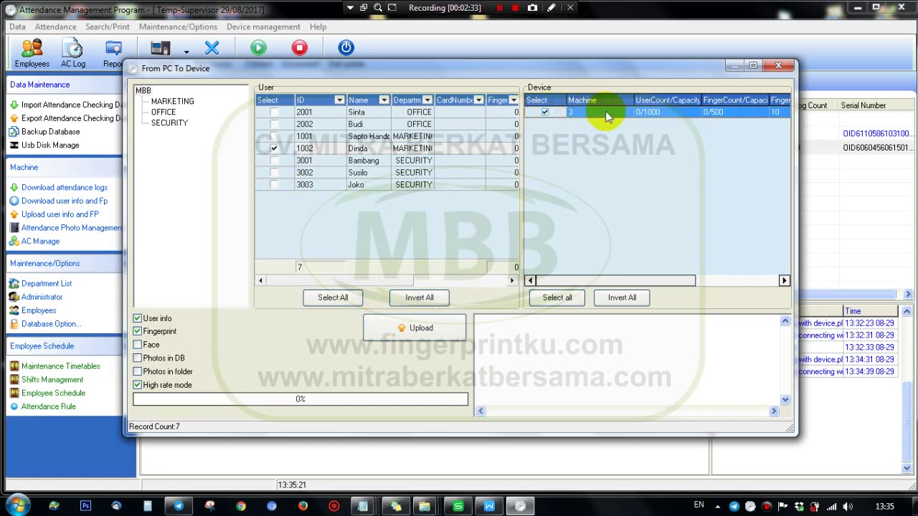
Step: Select all users of the MBB department and upload their user info and fingerprints to machine 3
left_click_drag(600, 64, 598, 71)
left_click_drag(594, 115, 650, 84)
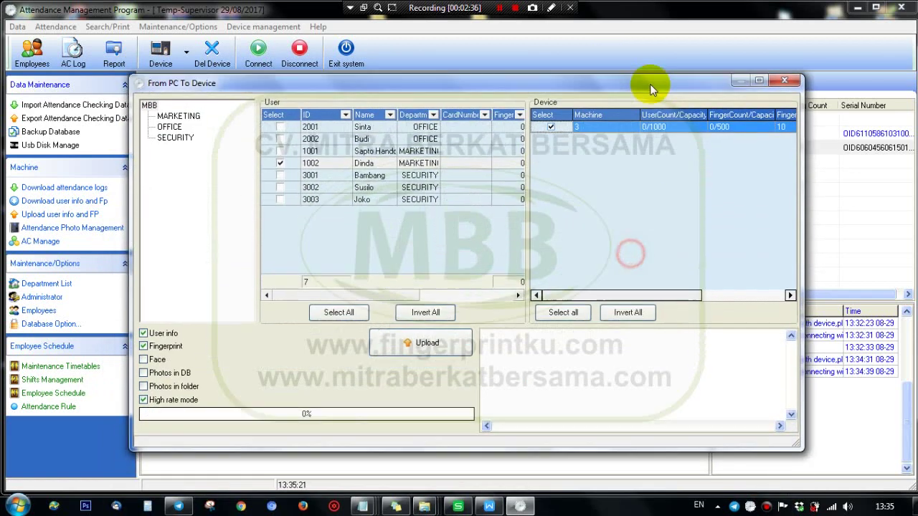
left_click(423, 342)
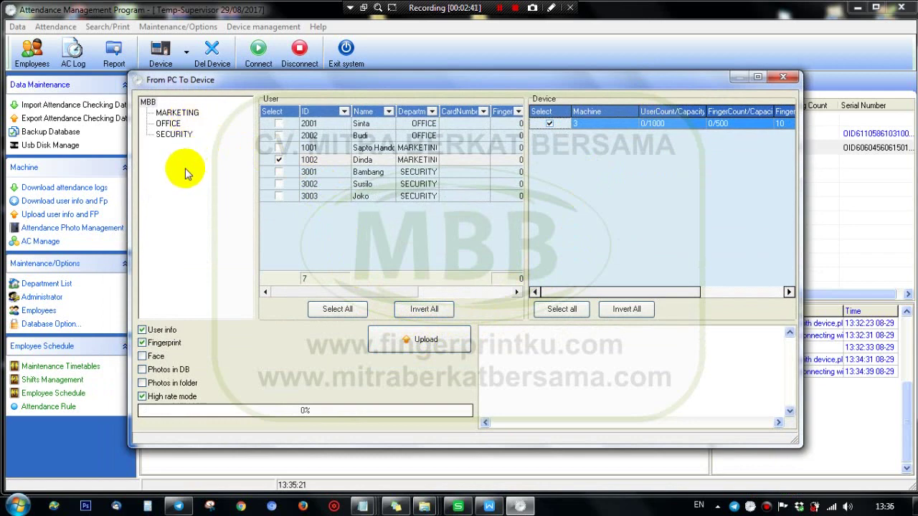
left_click(148, 102)
left_click(147, 102)
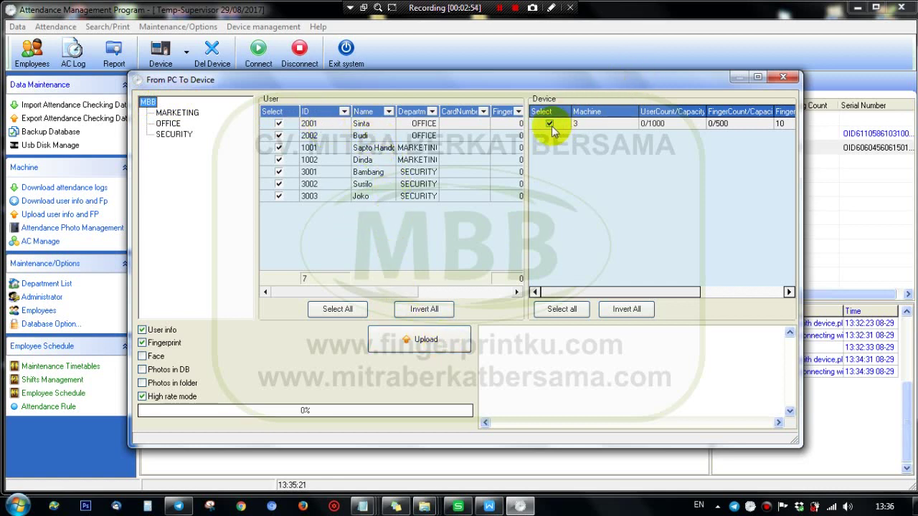
left_click(422, 343)
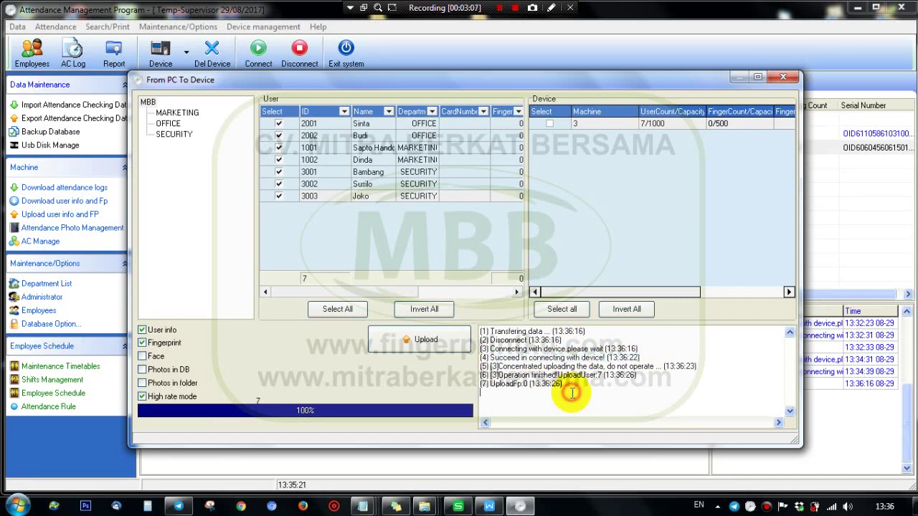
Step: Check the operation result line in the upload log and close the upload window
left_click_drag(542, 376, 621, 381)
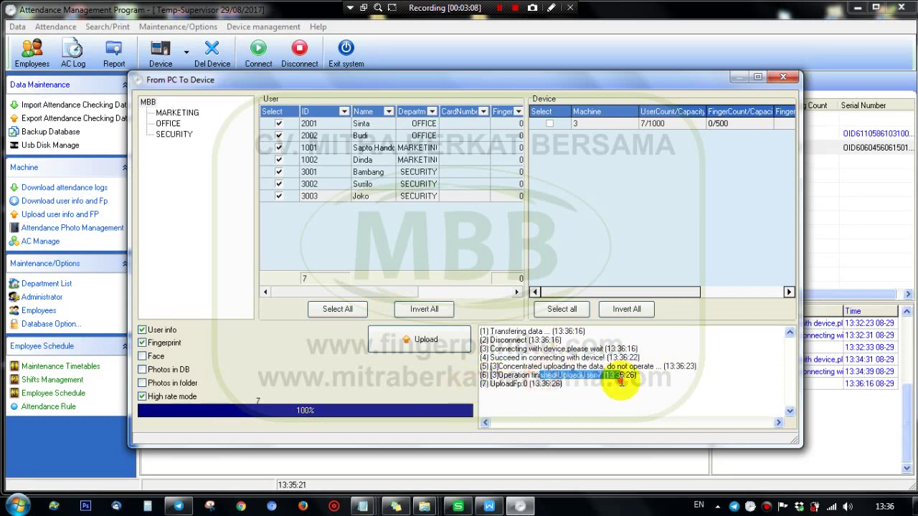
left_click(621, 381)
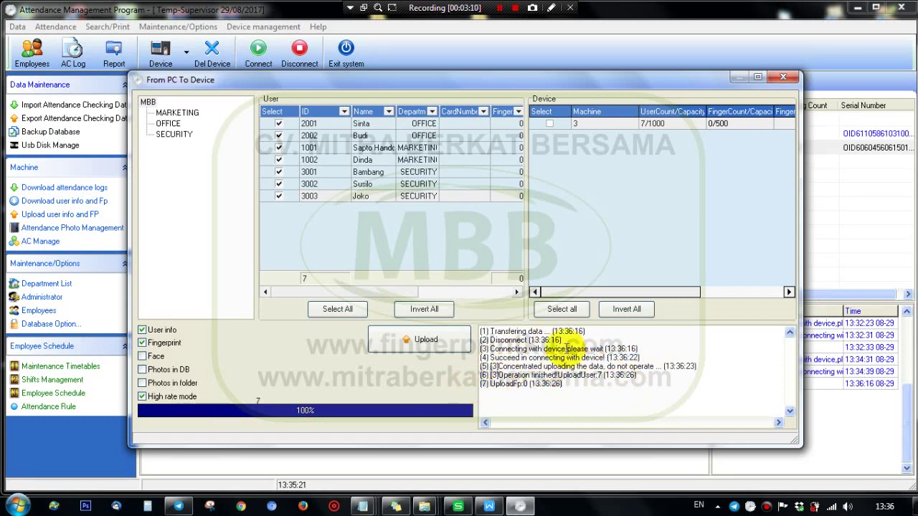
left_click_drag(592, 86, 569, 77)
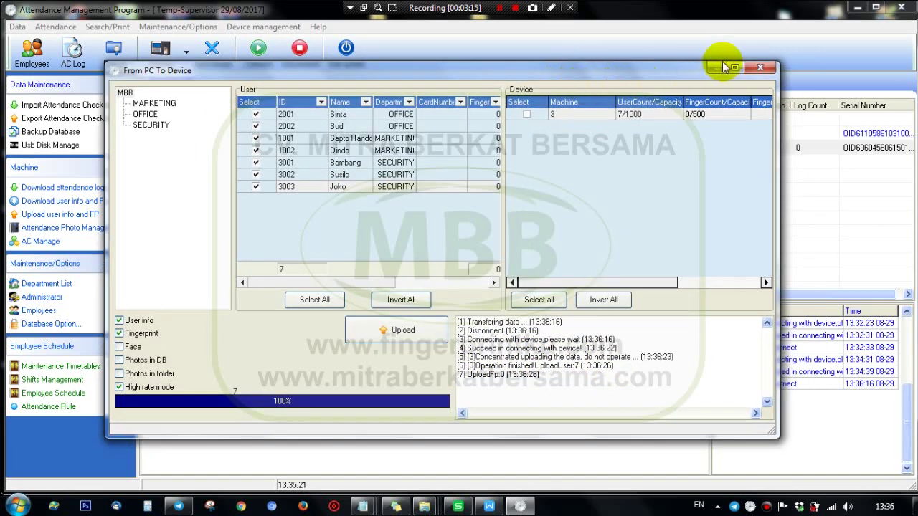
left_click(760, 68)
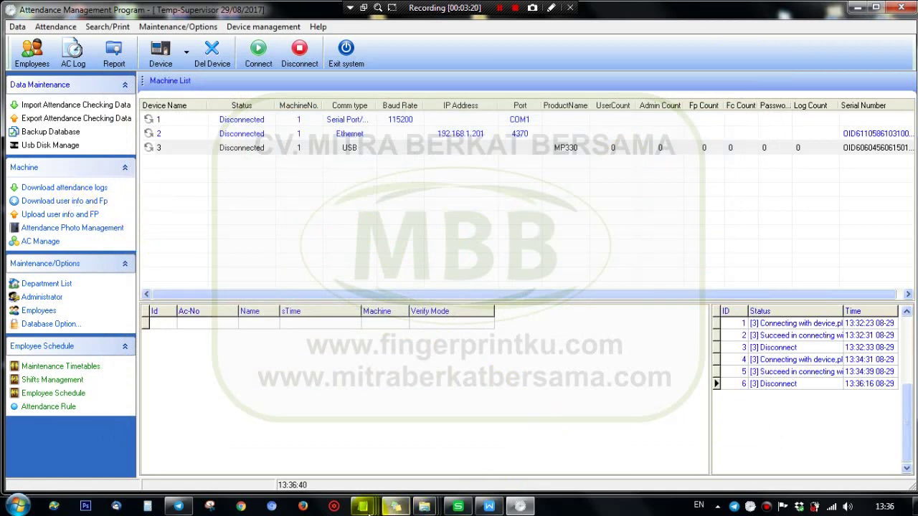
Step: Switch to the Notepad outline, review the highlighted item "2. DOWNLOAD DATA USER", and minimize the notes
mouse_move(365, 507)
left_click(673, 434)
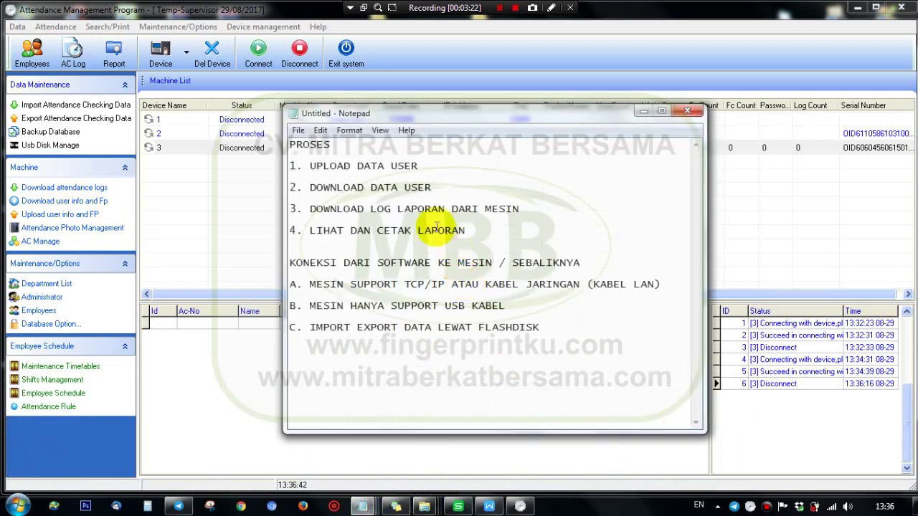
left_click(433, 188)
left_click_drag(394, 187, 266, 180)
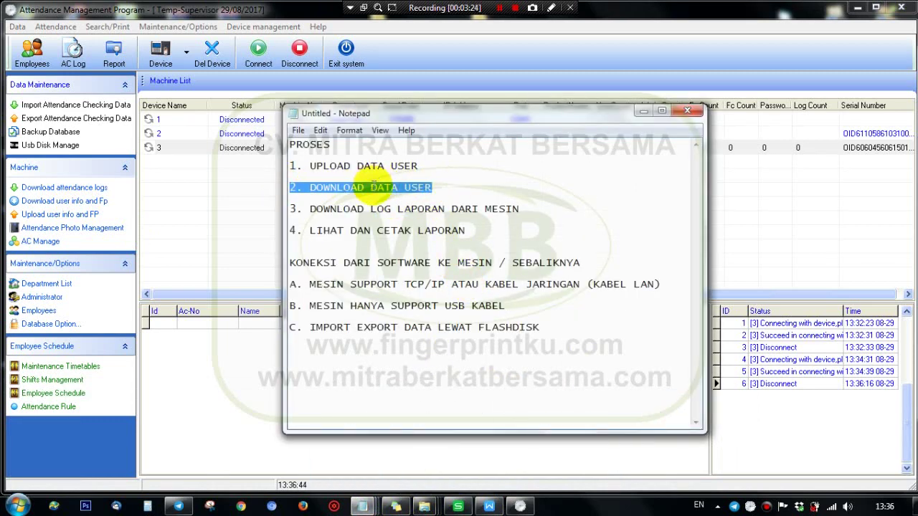
left_click(380, 189)
left_click_drag(434, 185, 297, 181)
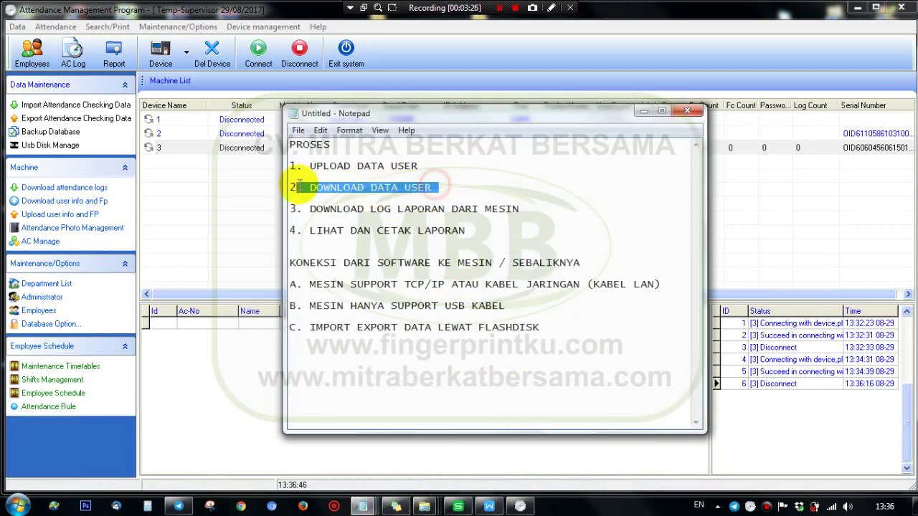
left_click(305, 183)
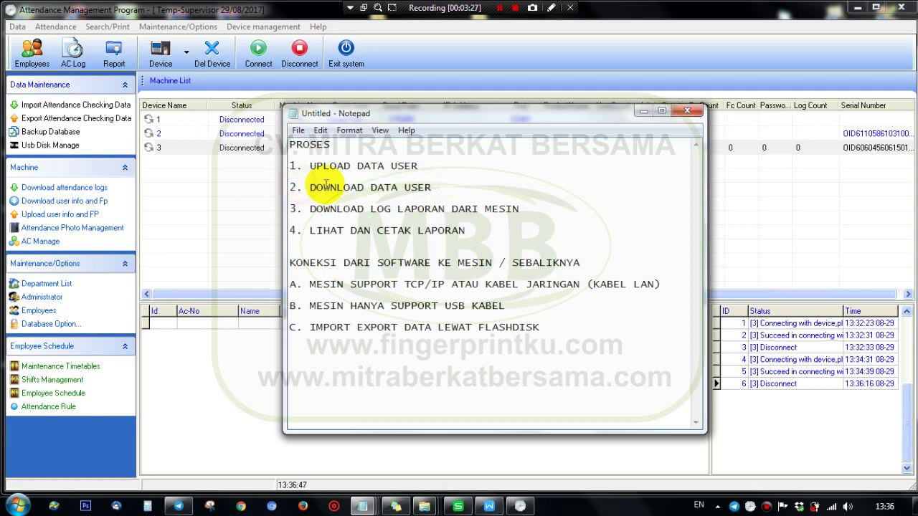
left_click(643, 112)
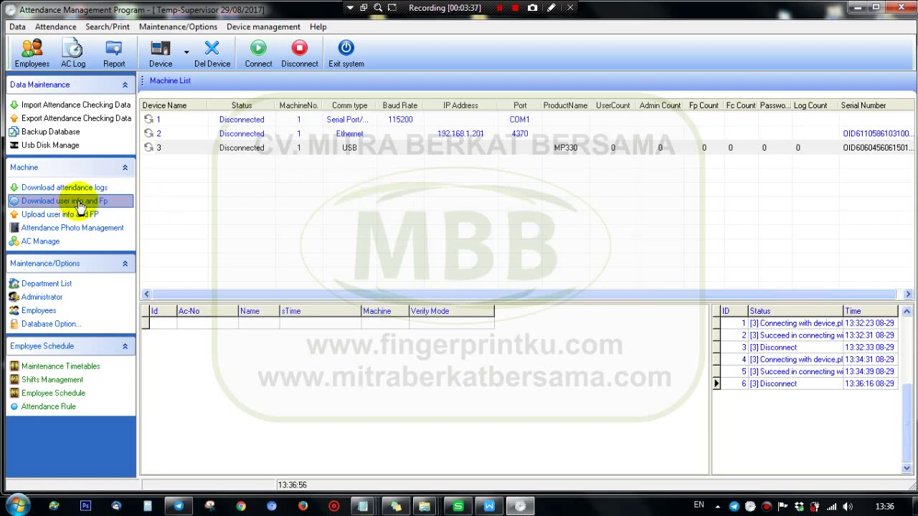
Step: Open the user info and fingerprint download, select machine 3, and browse the users stored in the device
left_click(76, 205)
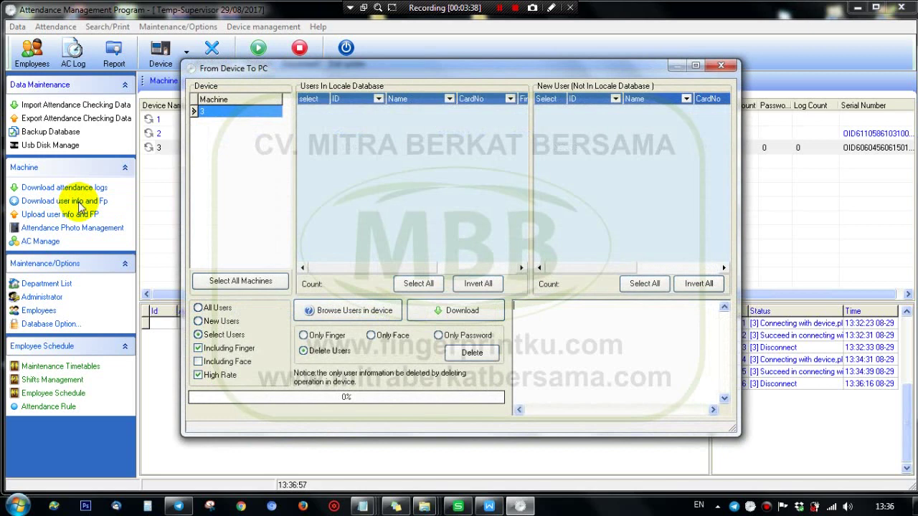
left_click(222, 113)
left_click(207, 133)
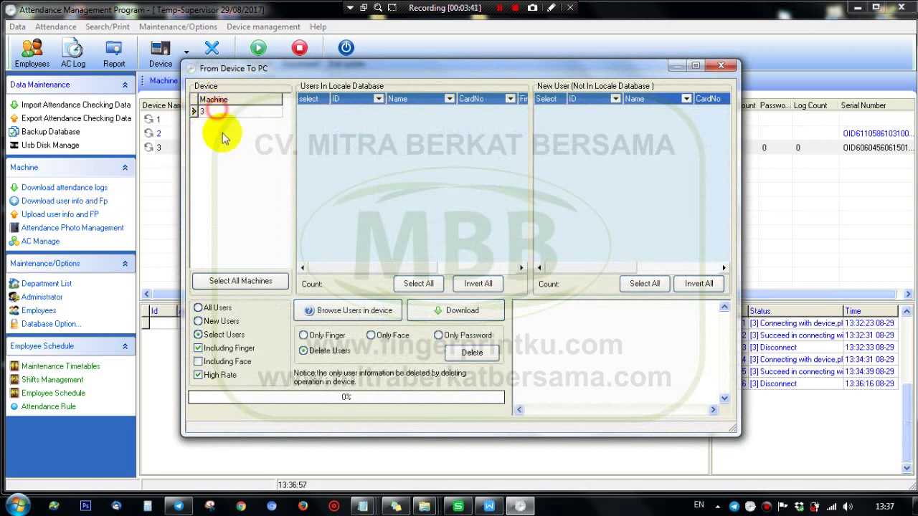
left_click(343, 316)
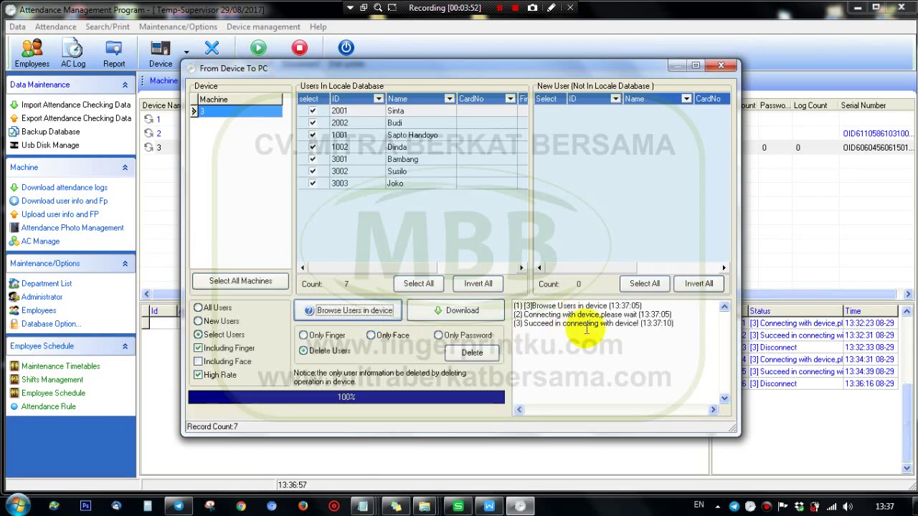
left_click(574, 327)
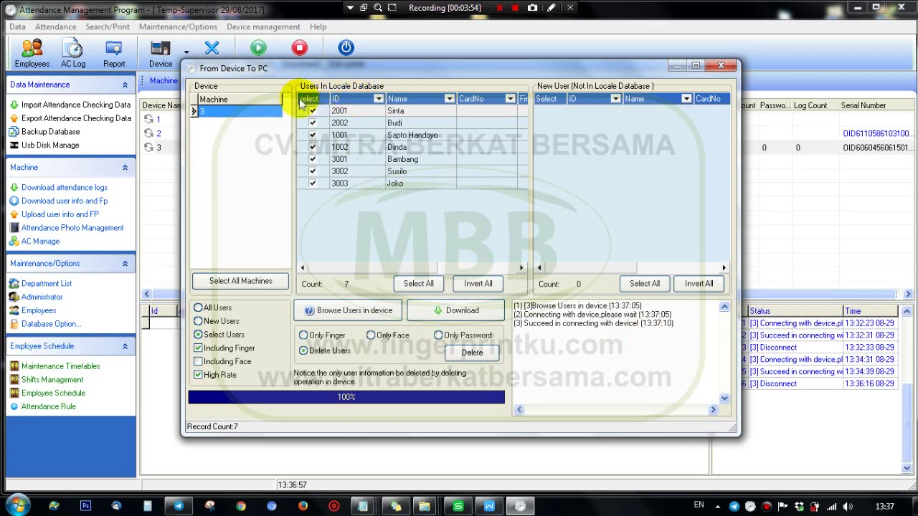
Step: Clear the selection of all local database users, select only the last user in the list, and close the download window
left_click(377, 233)
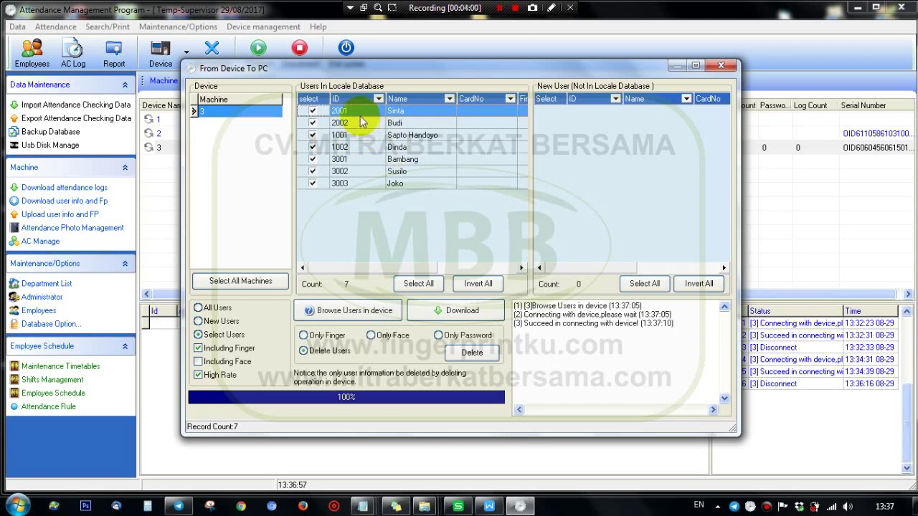
left_click(410, 183)
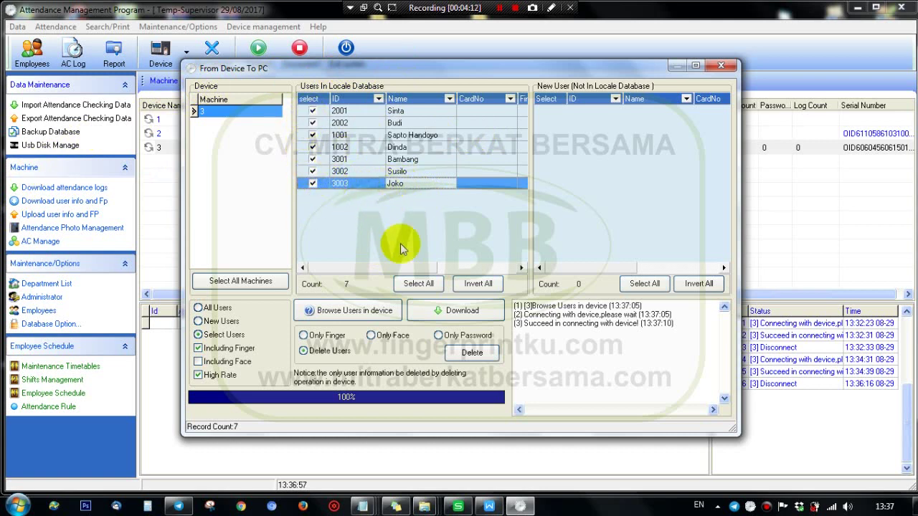
left_click(475, 284)
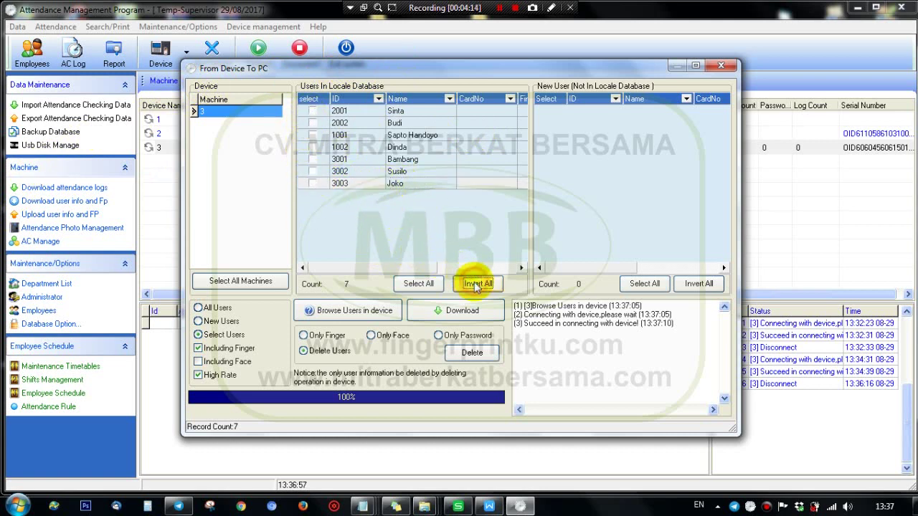
left_click(315, 185)
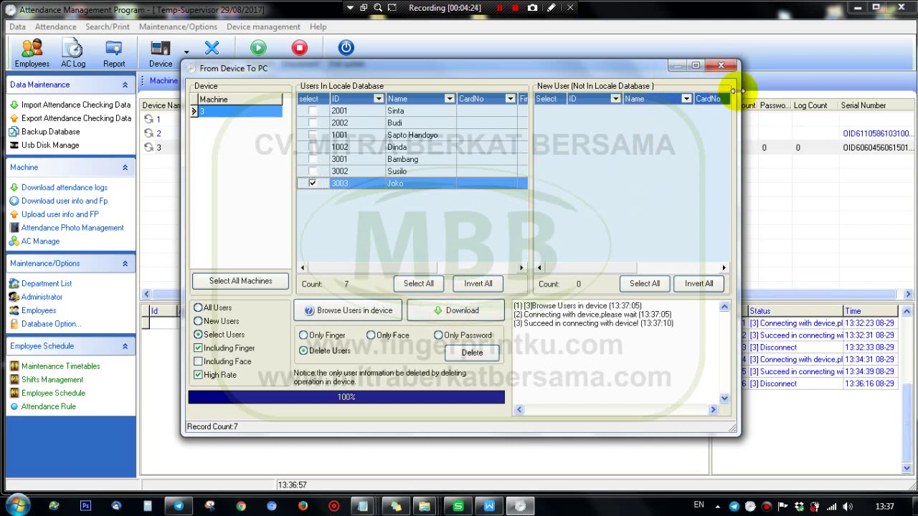
left_click(721, 66)
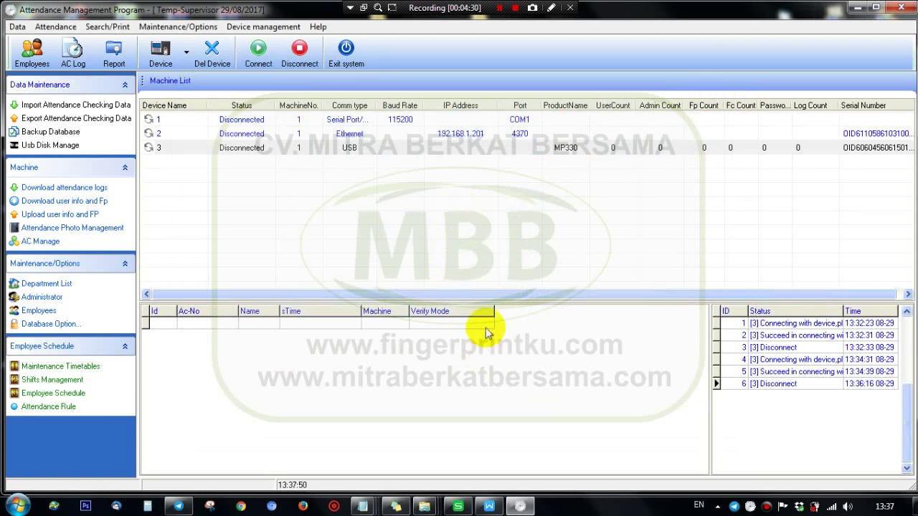
Step: Switch to the Notepad outline and highlight items 3 "DOWNLOAD LOG LAPORAN DARI MESIN" and 4 "LIHAT DAN CETAK LAPORAN"
mouse_move(377, 506)
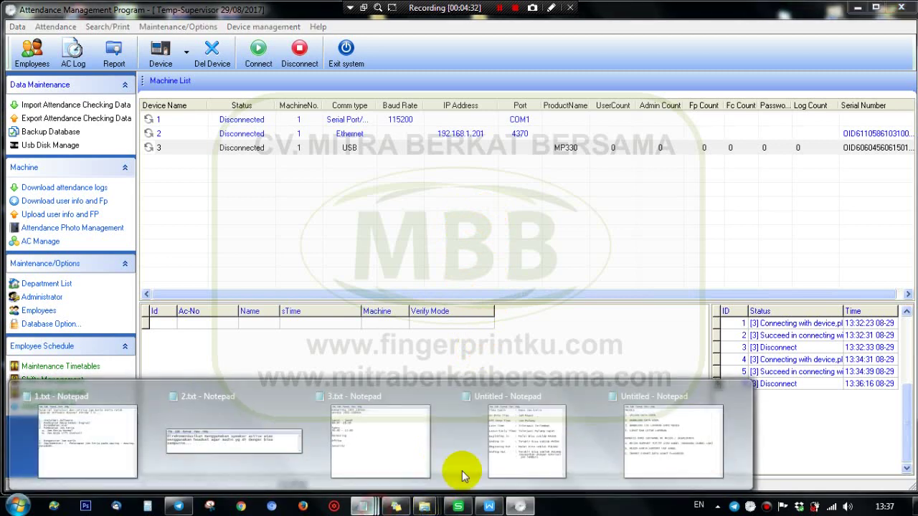
left_click(652, 431)
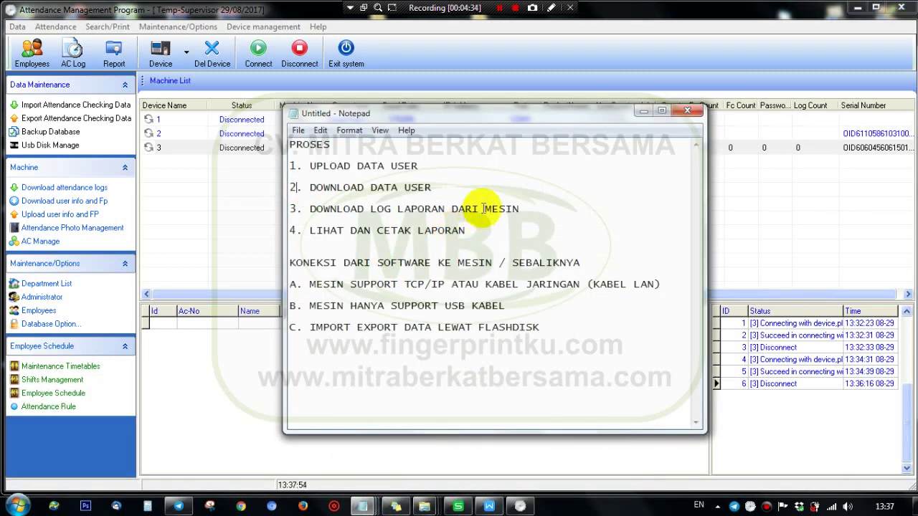
left_click_drag(317, 209, 510, 235)
left_click(510, 235)
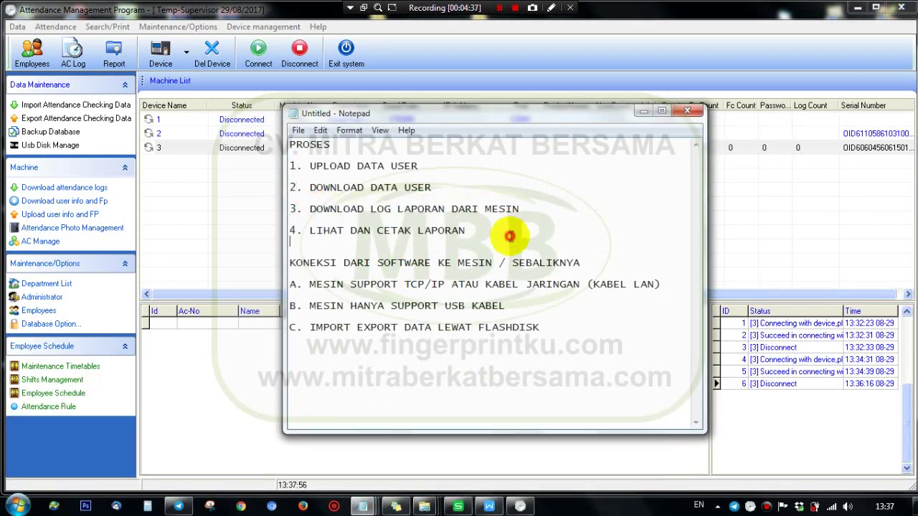
left_click_drag(315, 208, 485, 236)
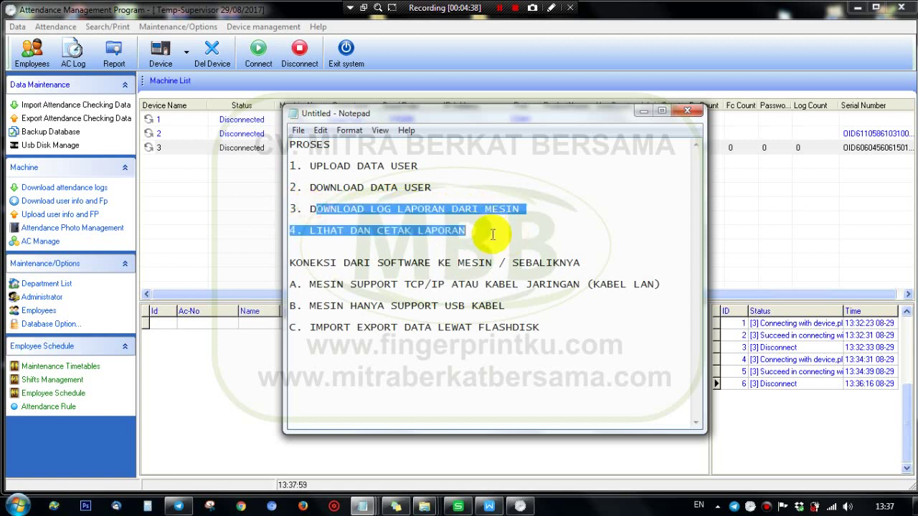